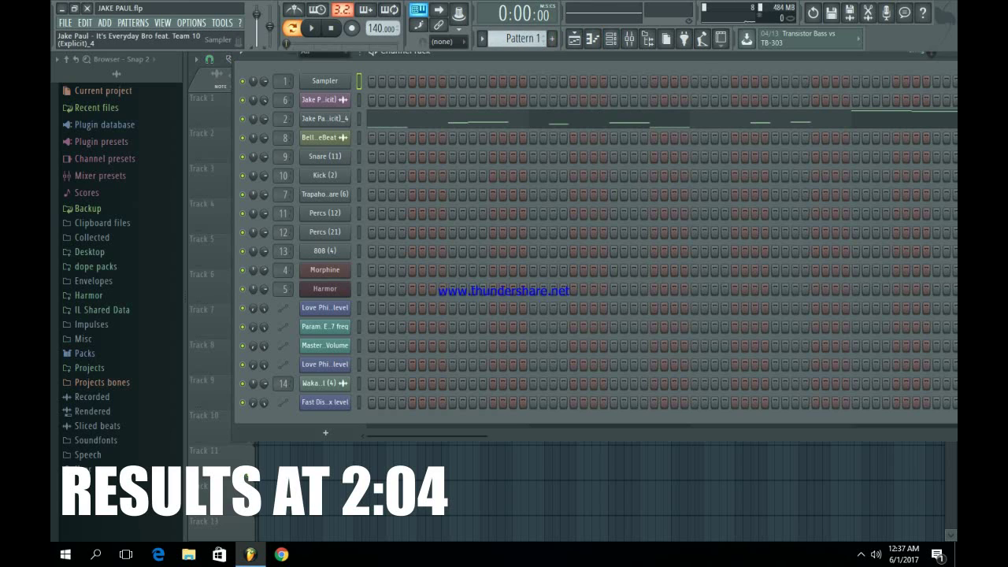
Check the sampler settings of the "It's Everyday Bro" _4 channel and open its Pattern 1 notes in the piano roll.
click(324, 118)
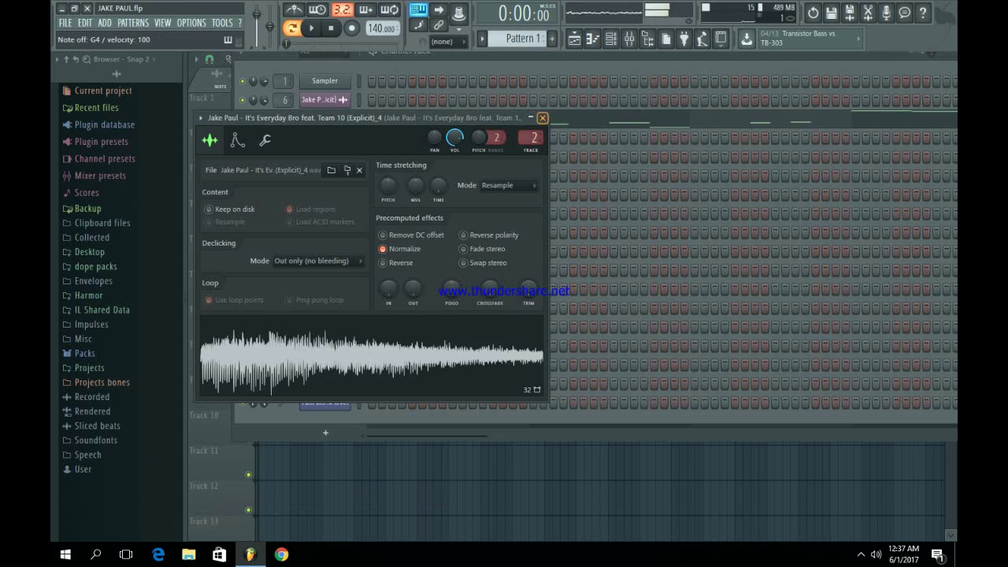
click(542, 117)
click(397, 123)
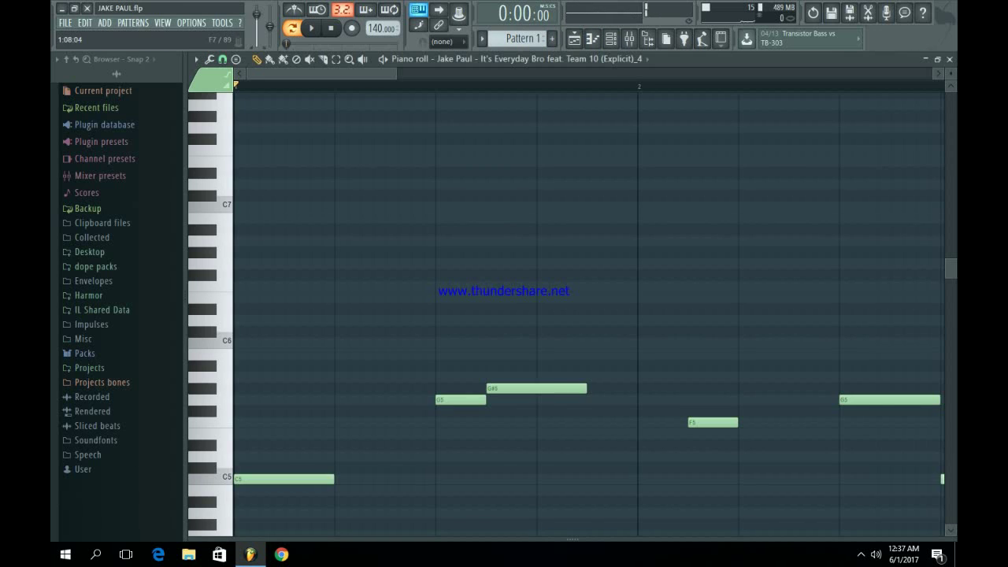
scroll(414, 149, down, 3)
drag(396, 73, 688, 73)
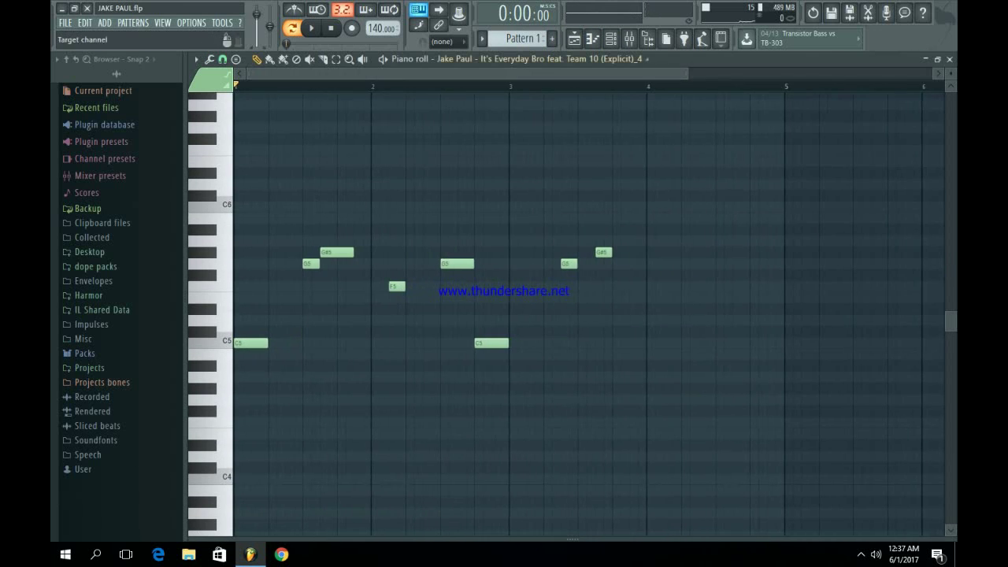
Play Pattern 1 and review the low and high notes of the sampled melody in the piano roll.
click(629, 38)
click(221, 194)
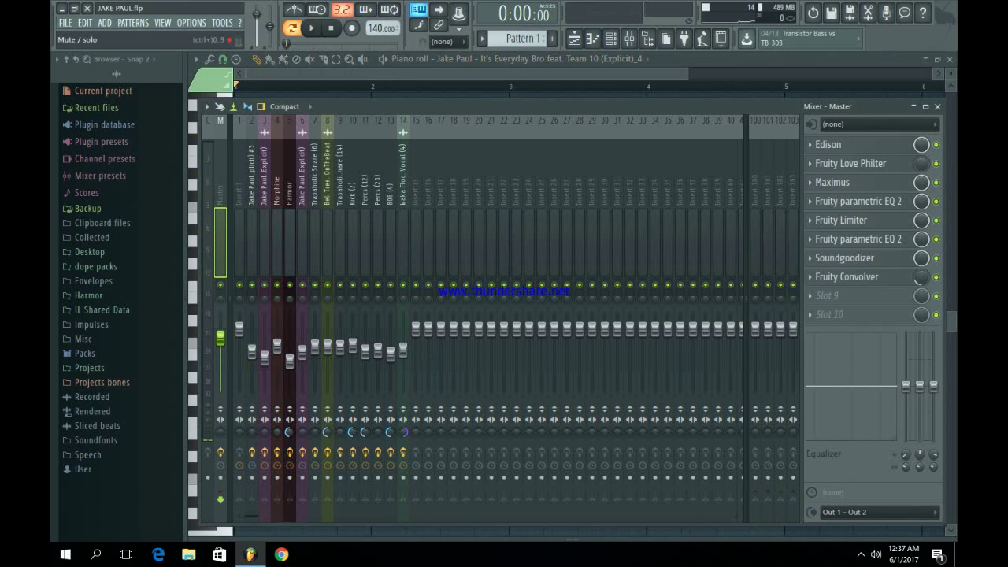
key(F9)
key(space)
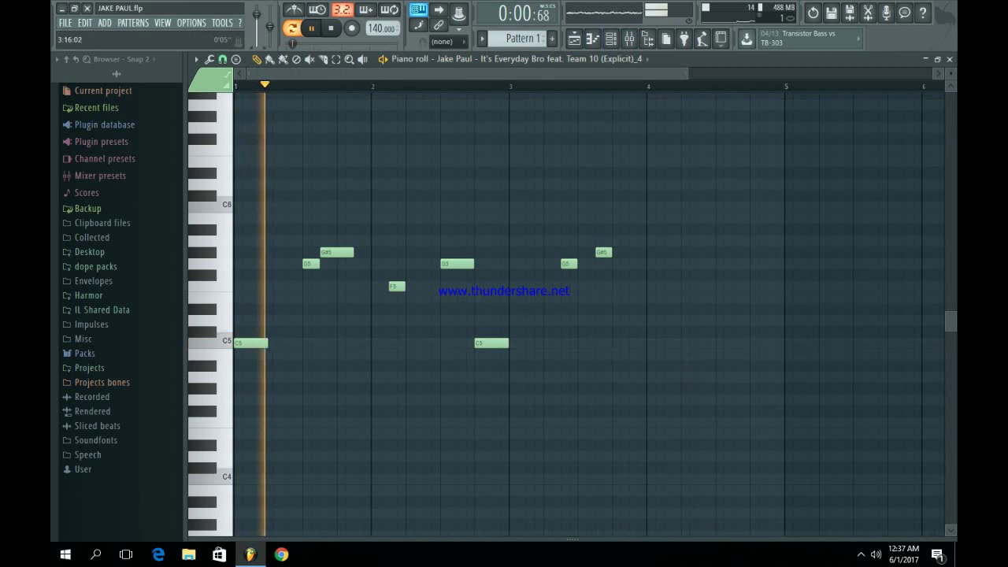
scroll(504, 315, down, 3)
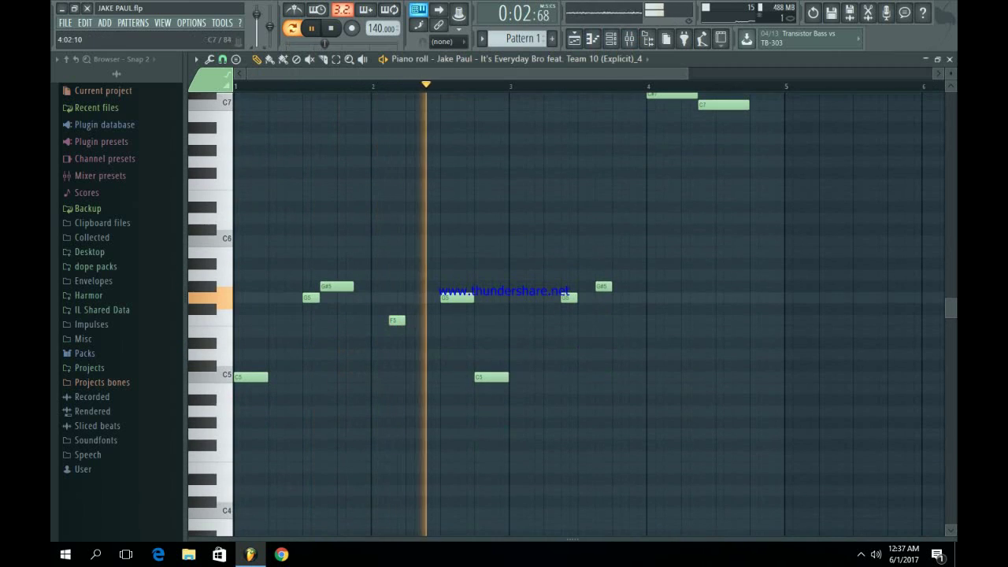
scroll(589, 315, up, 2)
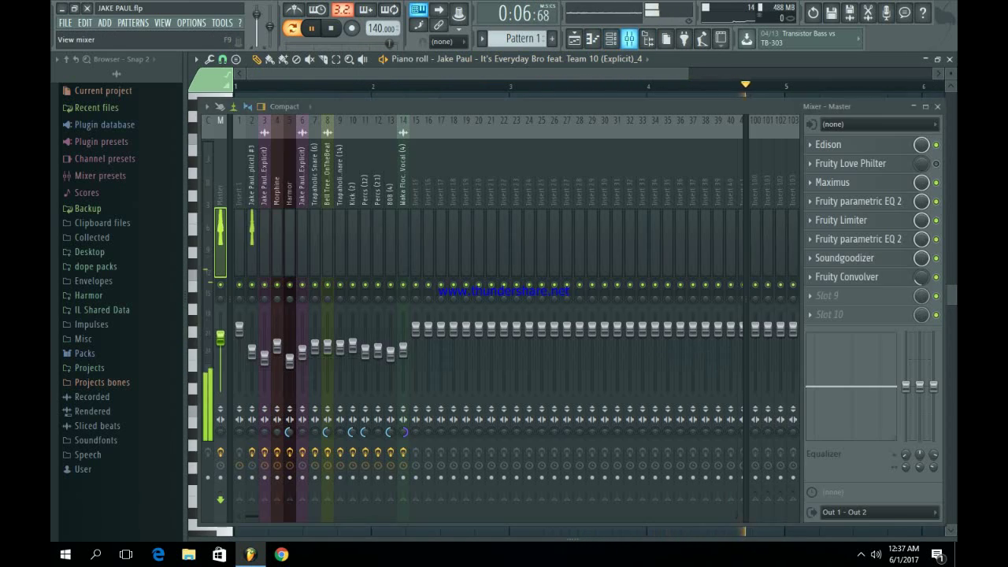
Inspect the Fruity Stereo Shaper, Reeverb 2, Parametric EQ 2, Compressor and Maximus effects on mixer track 2, and stop playback.
key(F9)
click(252, 177)
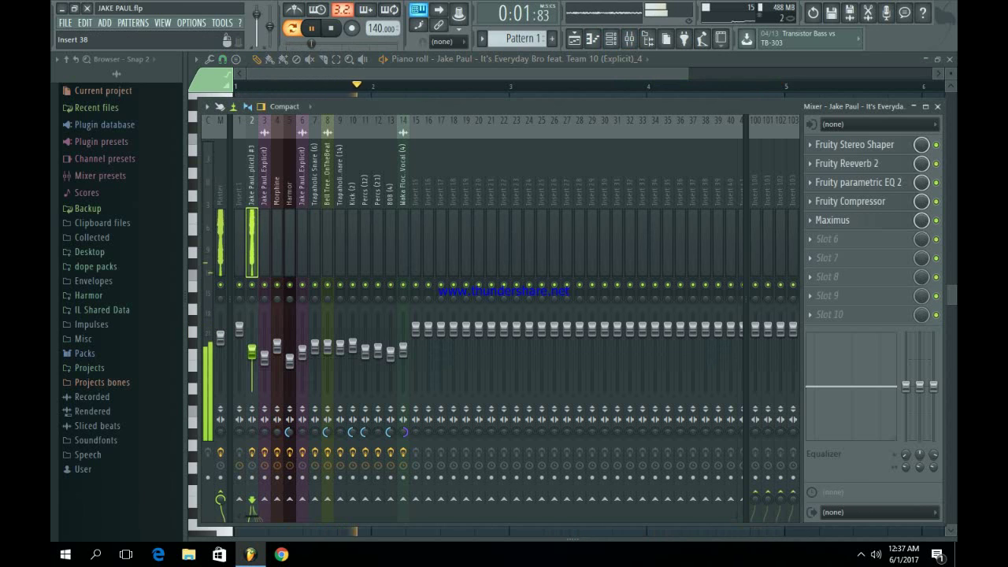
click(855, 145)
click(856, 145)
click(855, 163)
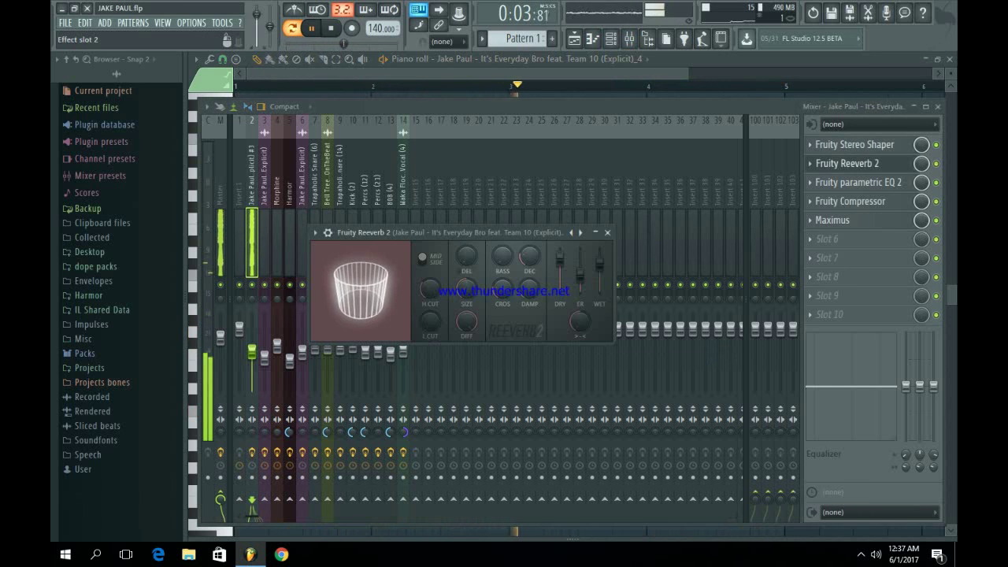
click(856, 163)
click(855, 182)
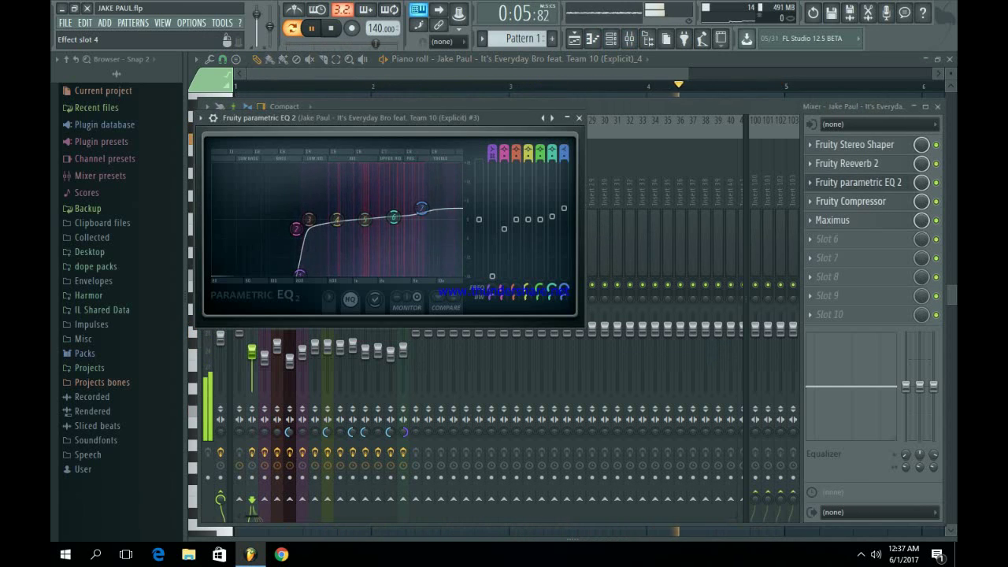
click(851, 202)
click(837, 220)
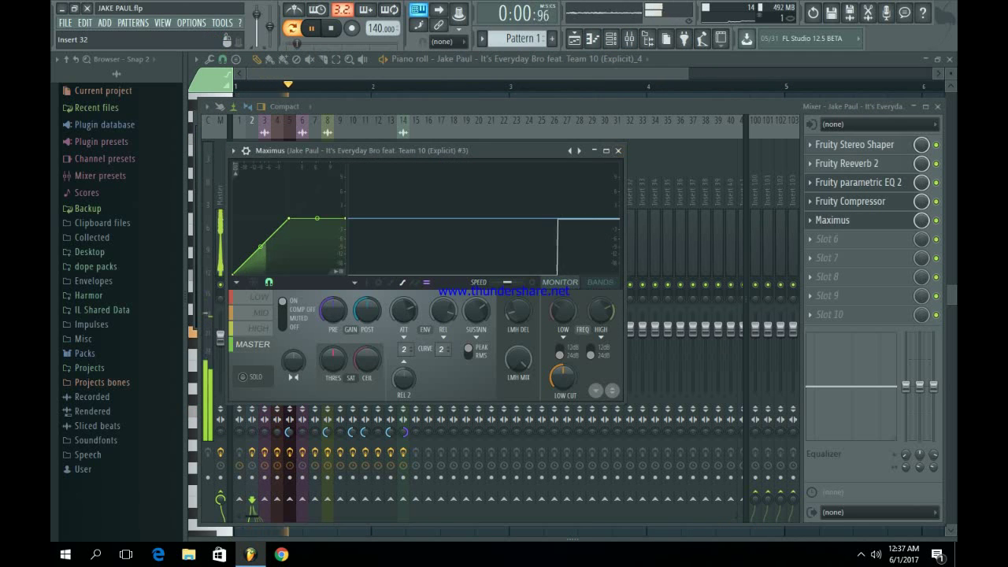
click(618, 151)
key(space)
click(619, 60)
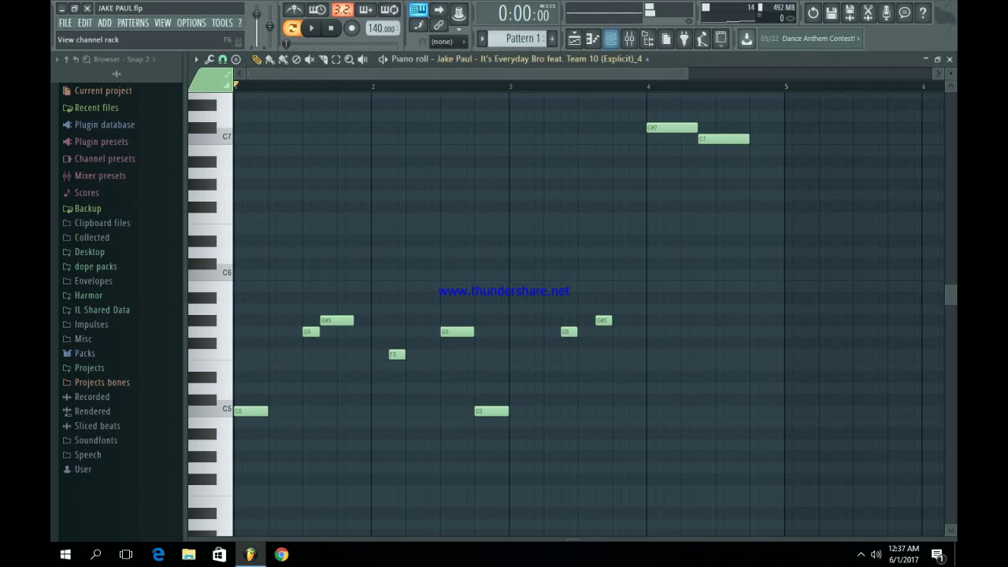
Play Pattern 2 and examine the Snare (11) notes in the piano roll.
click(612, 38)
scroll(522, 38, down, 1)
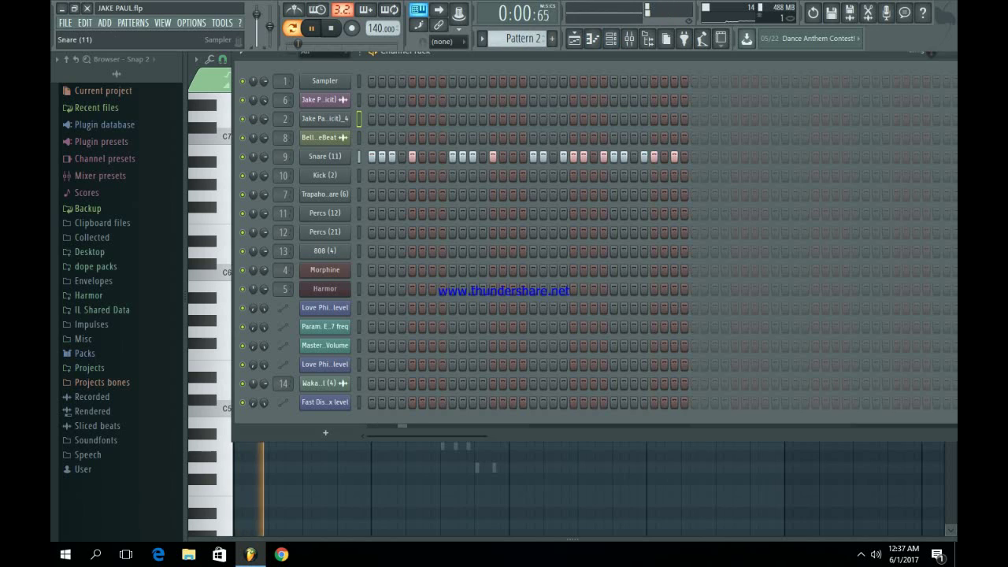
right_click(324, 157)
click(380, 158)
scroll(437, 183, down, 3)
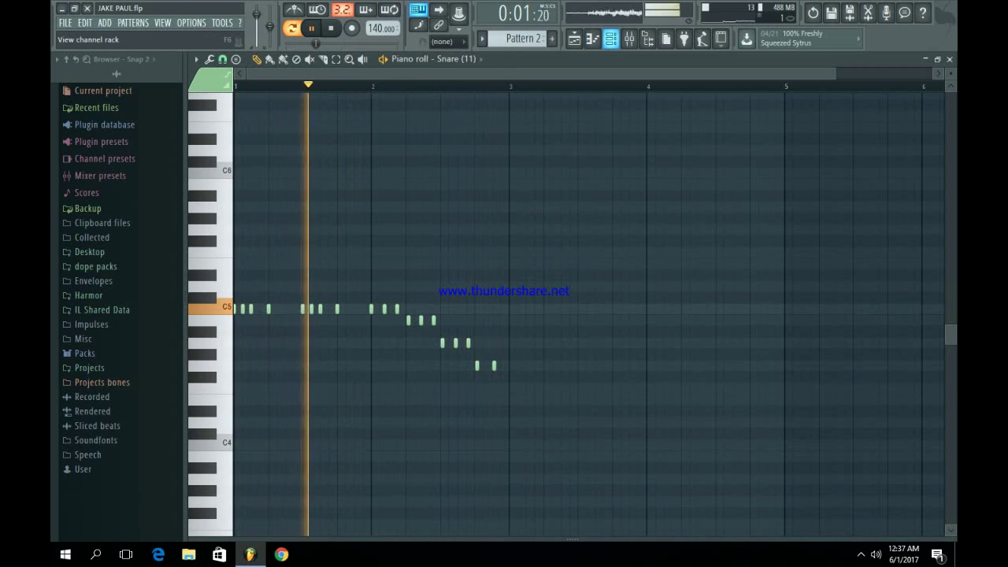
Switch to Pattern 3 and examine the 808 (4) notes in the piano roll during playback.
click(612, 38)
scroll(523, 38, up, 1)
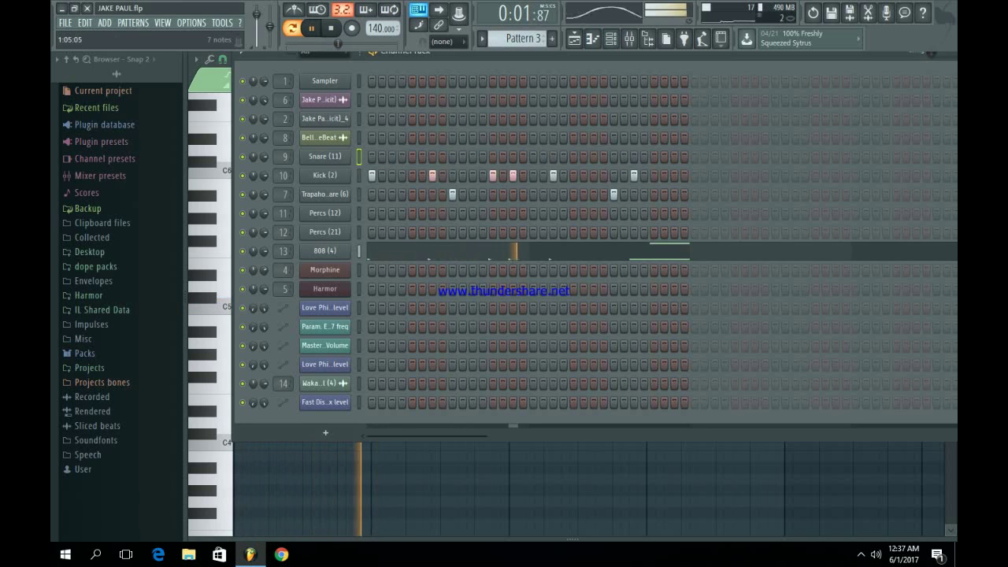
click(410, 253)
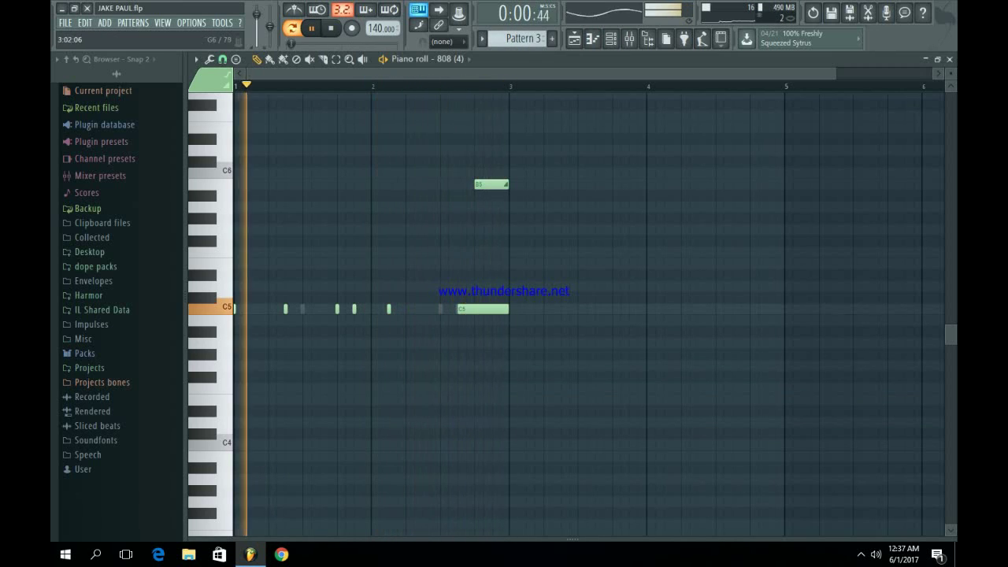
key(F6)
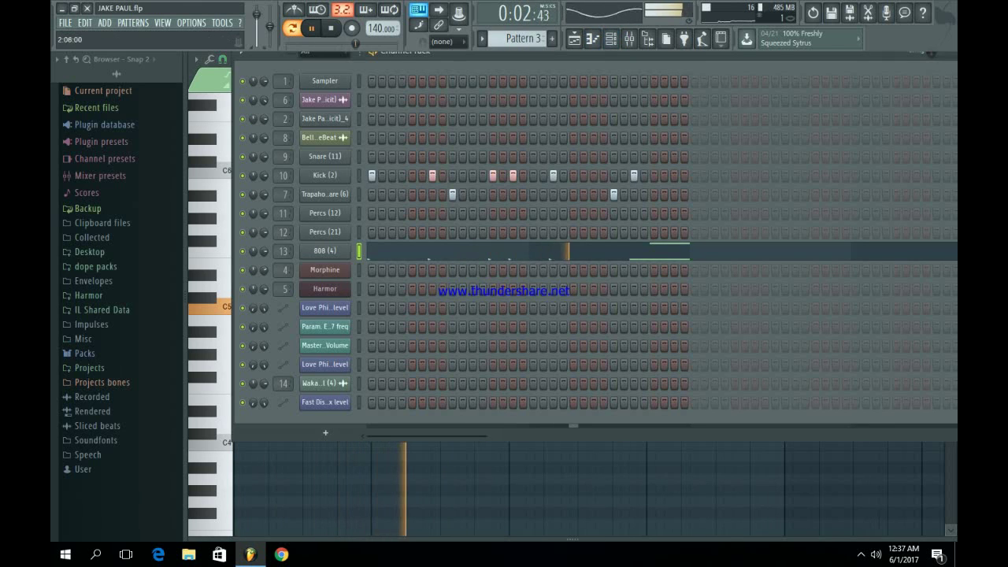
Review the effect chain on the 808 (4) mixer track and stop playback.
key(space)
key(F9)
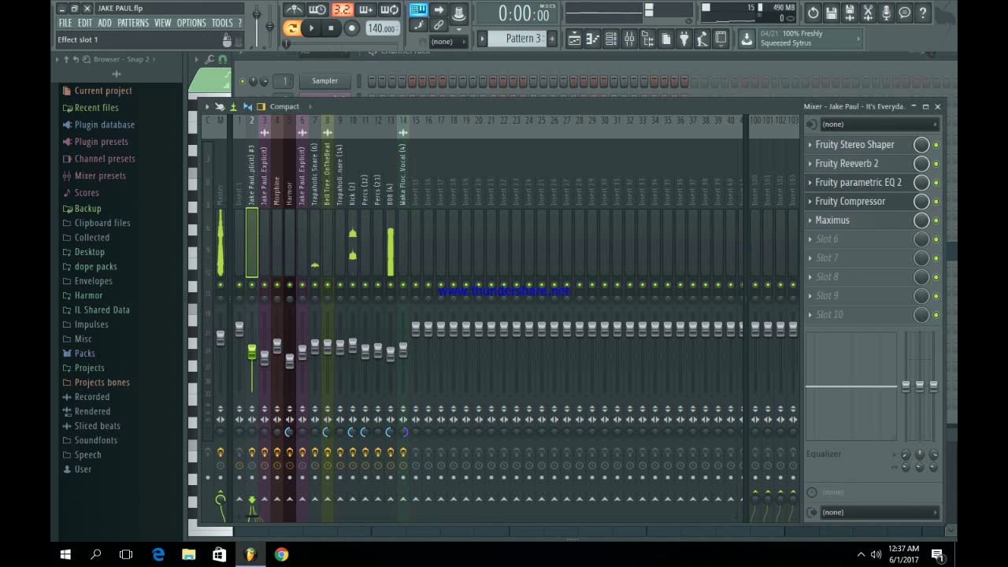
click(391, 237)
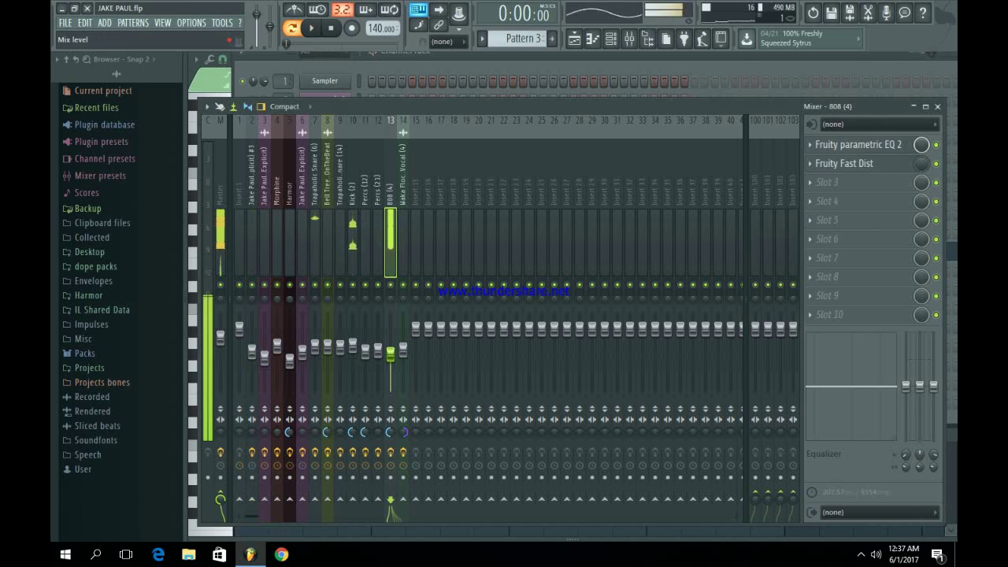
key(space)
Play Pattern 4 and examine the Percs (21) notes in the piano roll.
key(F6)
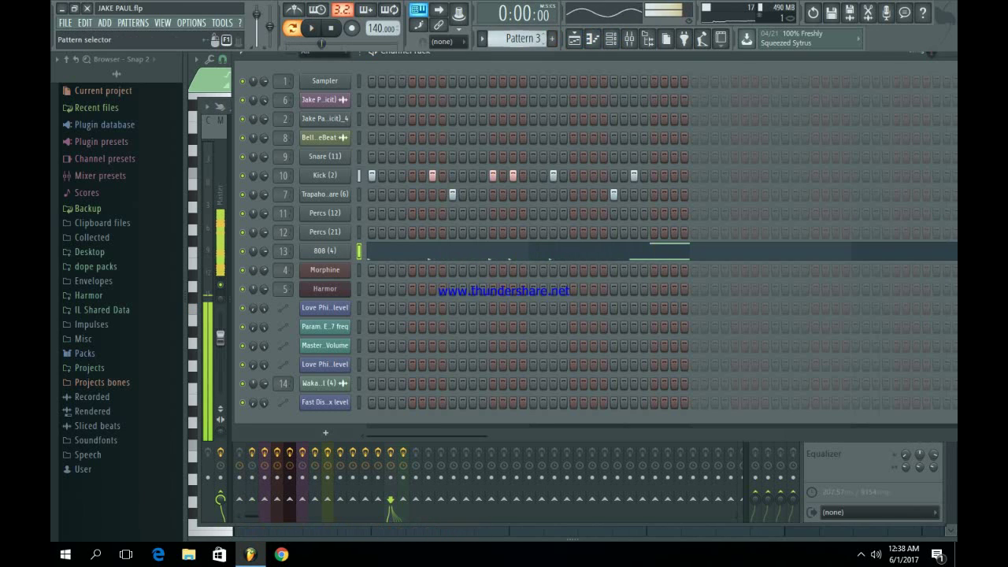
scroll(523, 38, up, 1)
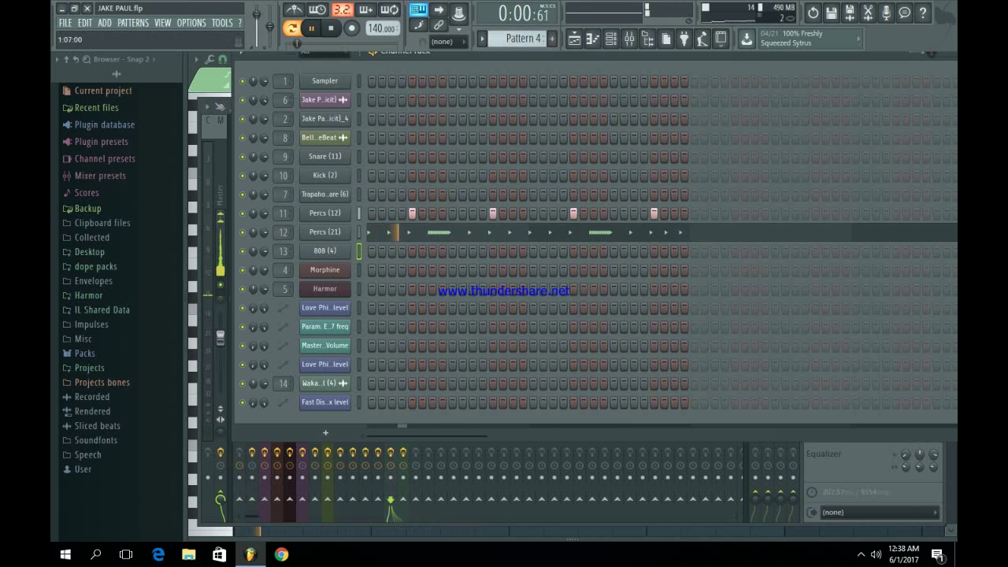
click(380, 233)
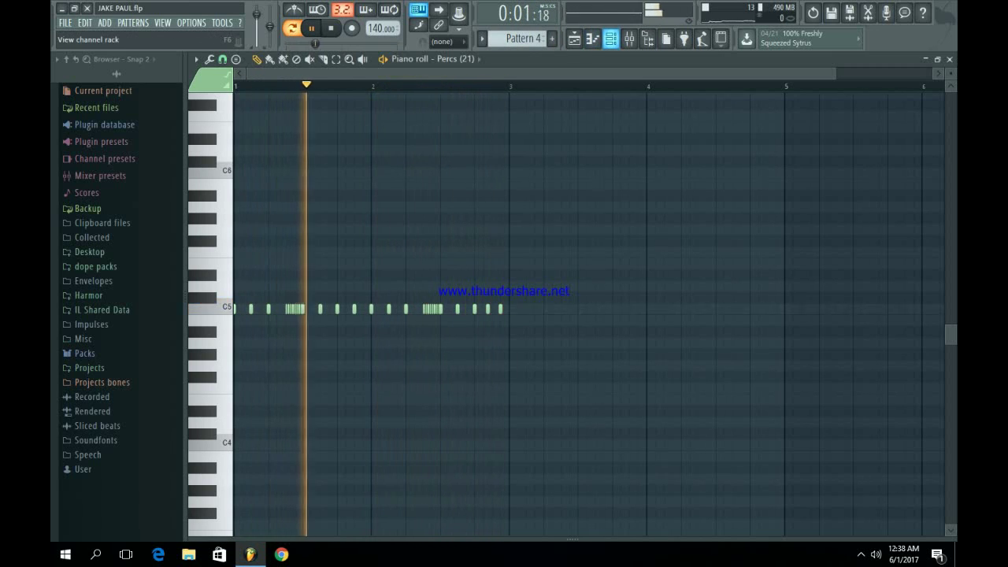
key(F6)
Examine the Percs (12) notes of Pattern 4 in the piano roll and stop playback.
right_click(324, 214)
click(380, 213)
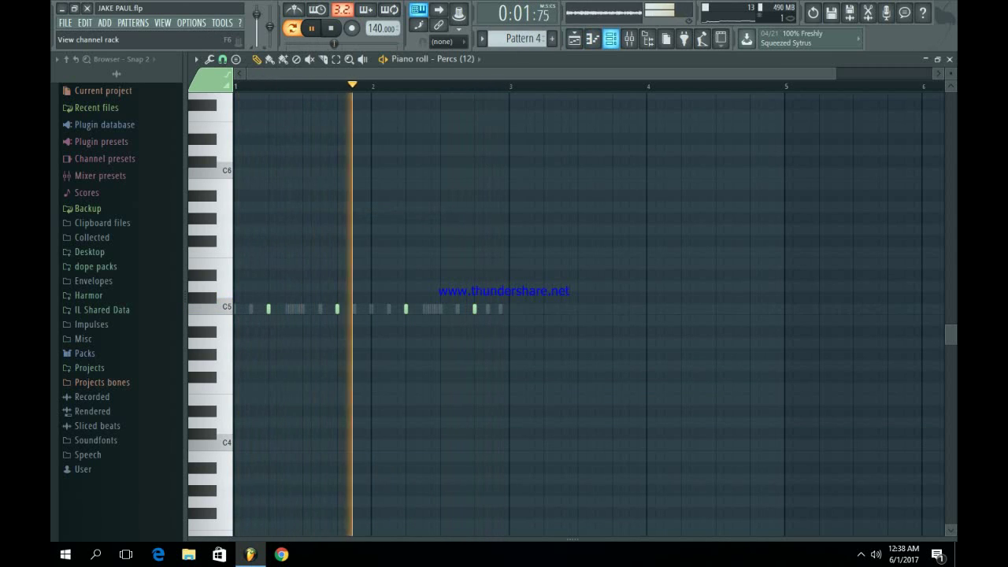
key(space)
key(F6)
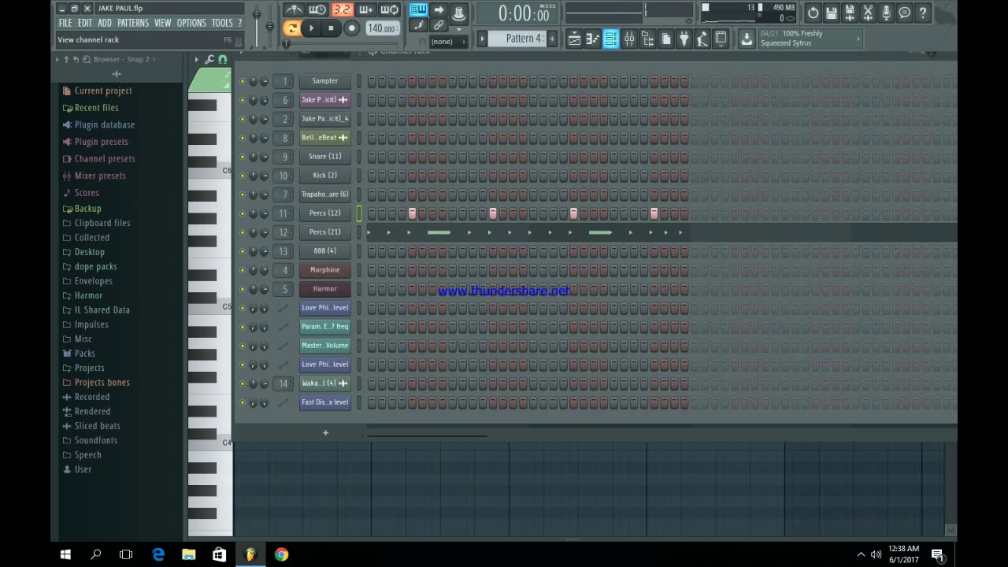
Switch to Pattern 5 and check the Morphine synthesizer's preset and settings.
scroll(522, 39, up, 1)
click(325, 270)
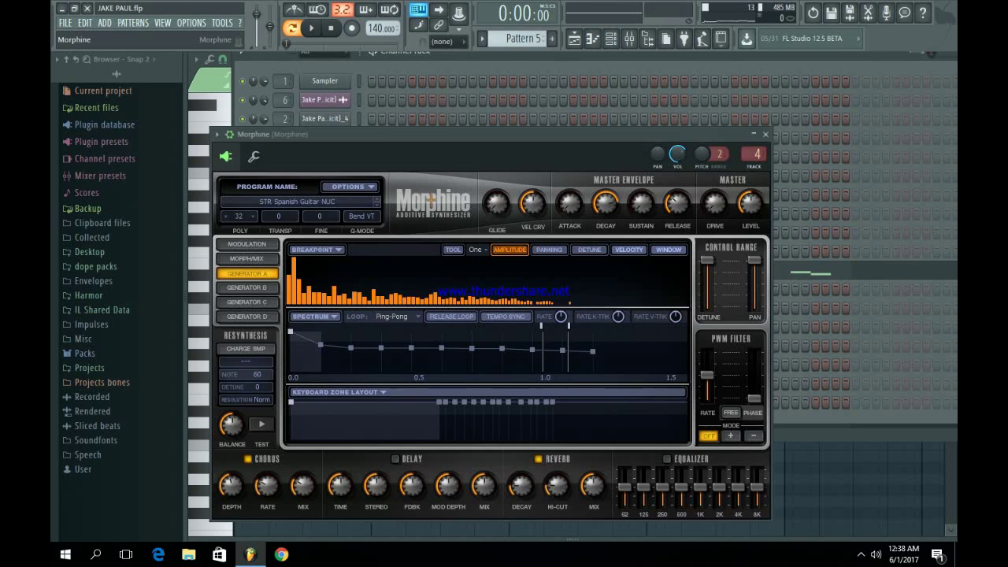
click(765, 134)
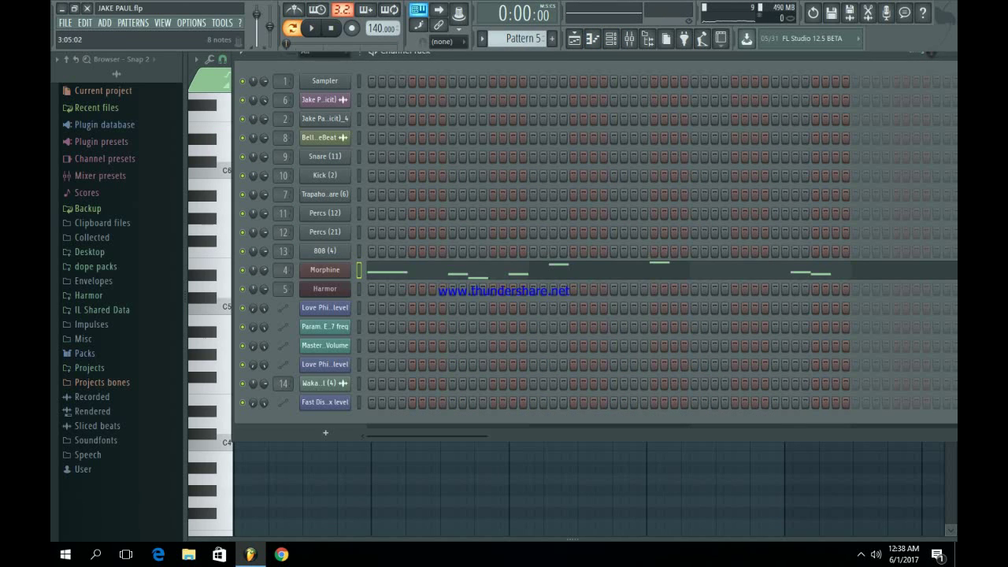
Play Pattern 5 and review the Morphine melody notes in the piano roll.
click(732, 270)
key(space)
scroll(732, 270, up, 5)
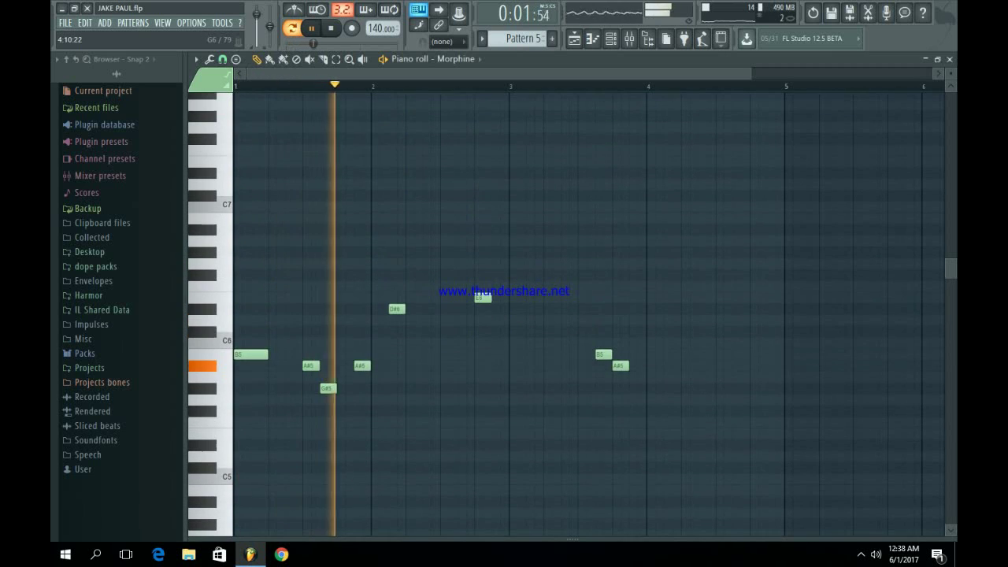
scroll(590, 315, up, 3)
scroll(589, 316, down, 4)
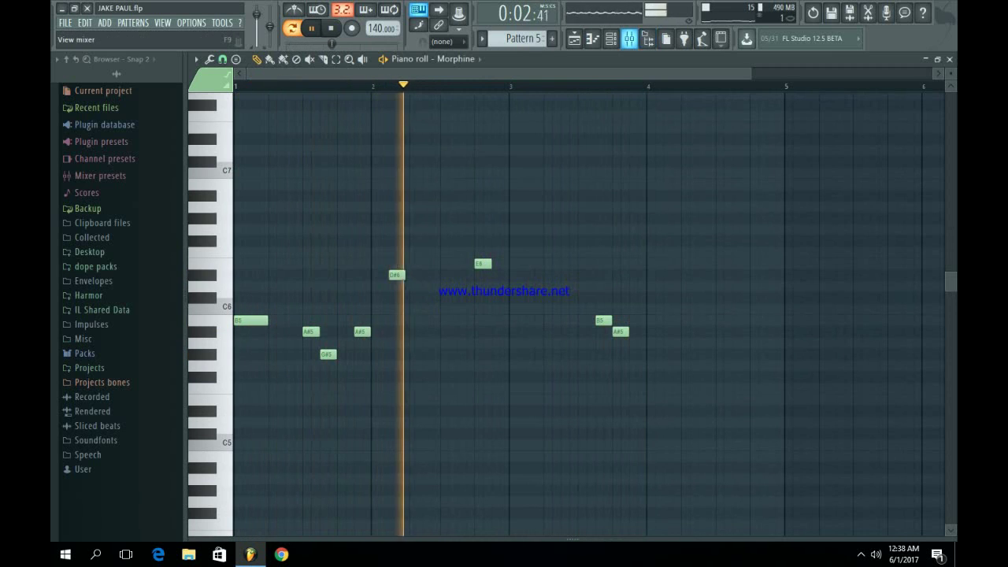
Inspect the Fruity Reeverb 2, Delay 2, Compressor and Stereo Shaper effects on the Morphine mixer track.
click(629, 38)
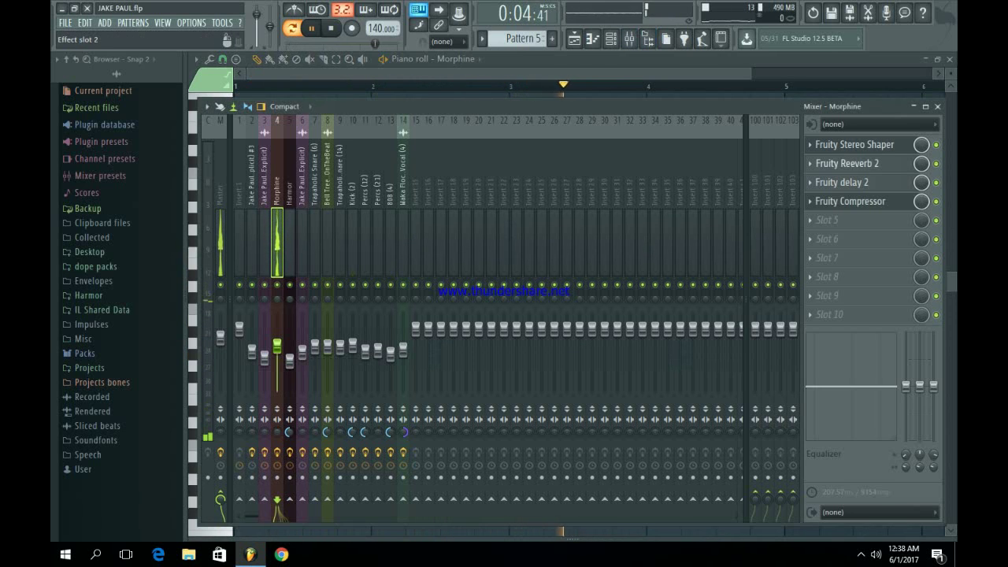
click(848, 164)
click(851, 202)
click(843, 183)
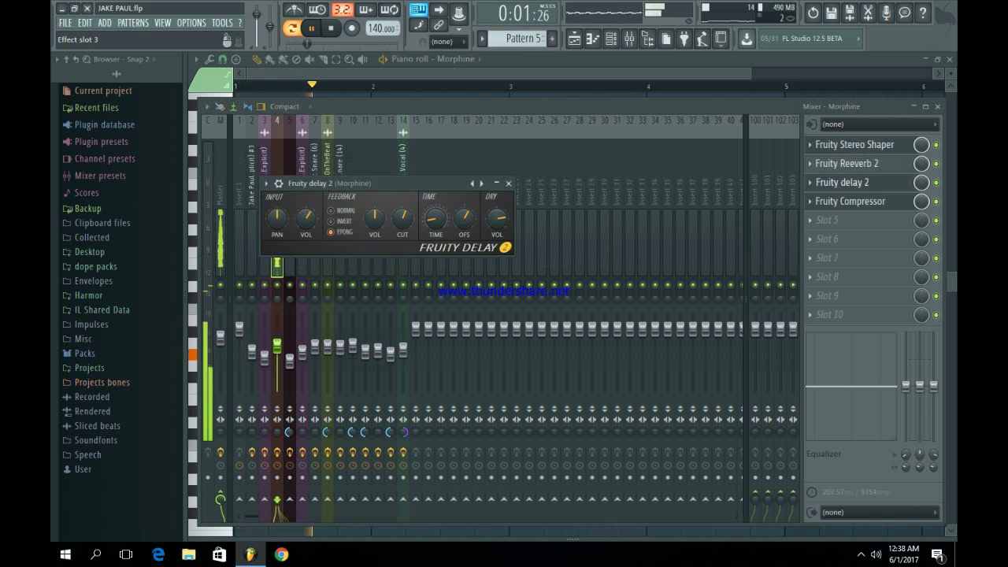
click(851, 202)
click(855, 145)
click(850, 202)
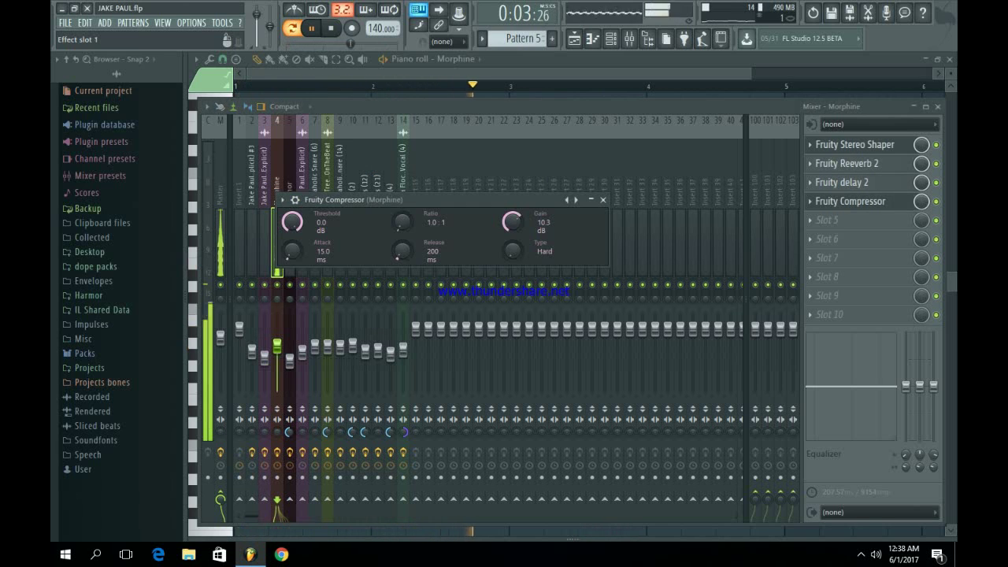
click(855, 145)
Switch to Pattern 7 and play the Harmor part with its notes shown in the piano roll.
click(611, 38)
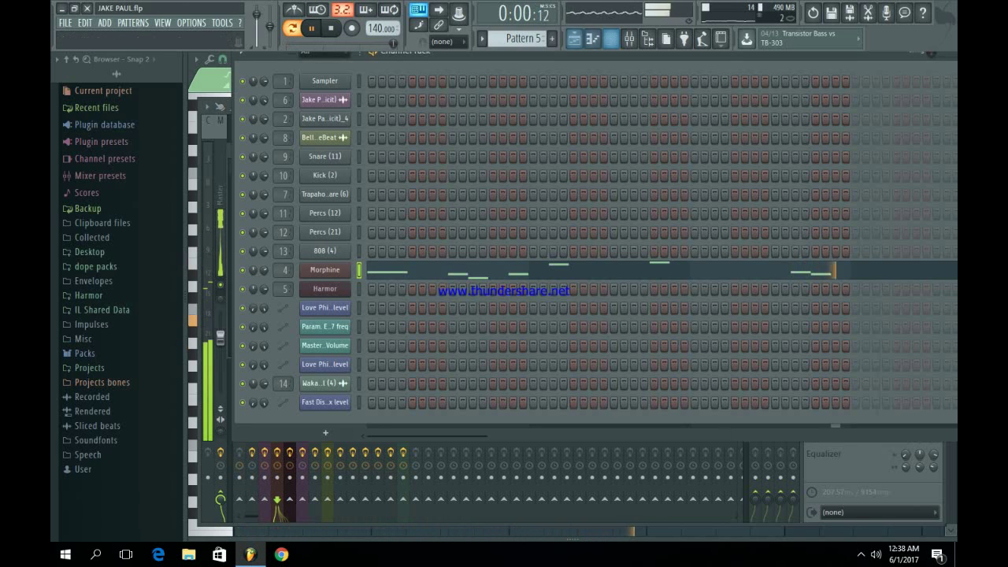
key(KP_Add)
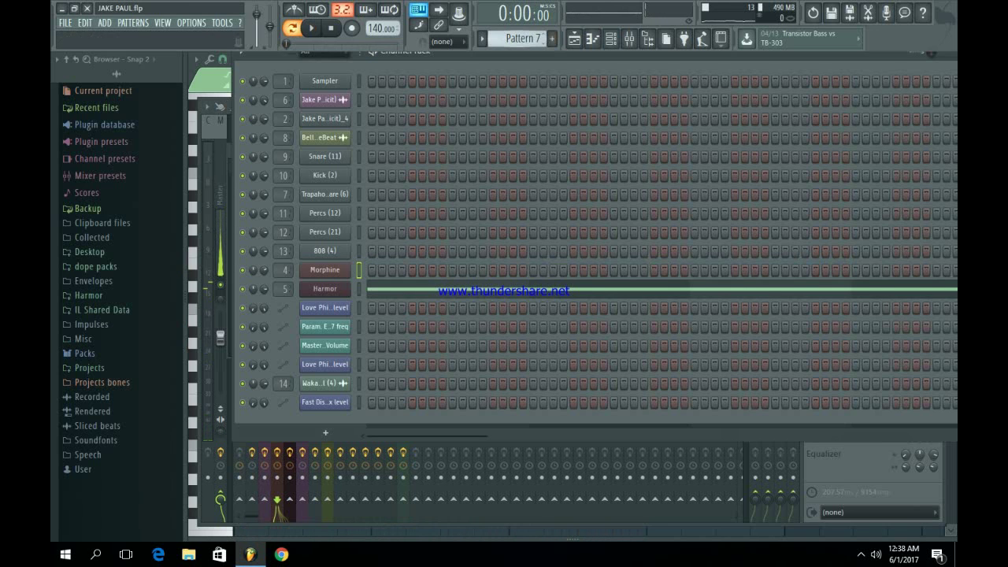
key(F7)
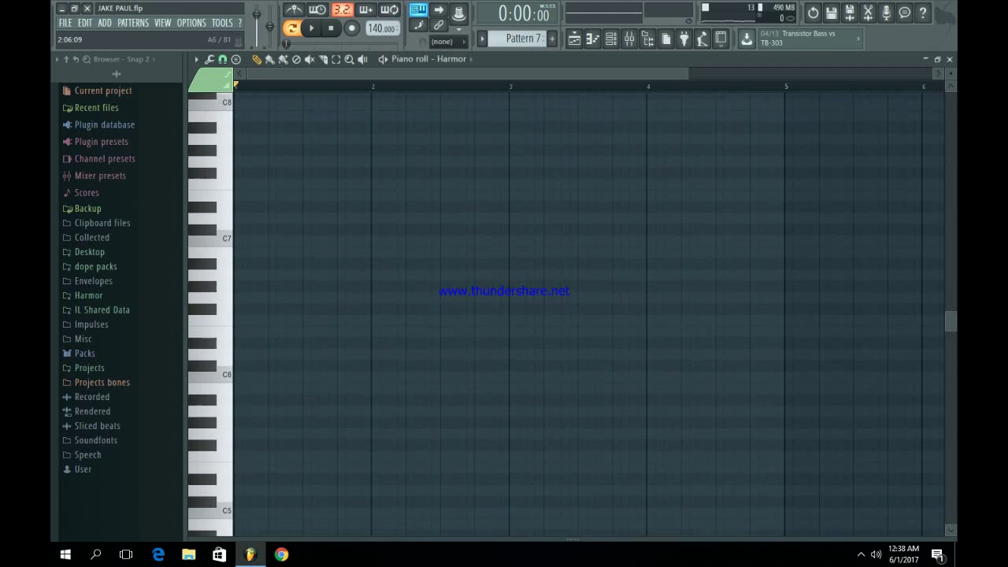
key(space)
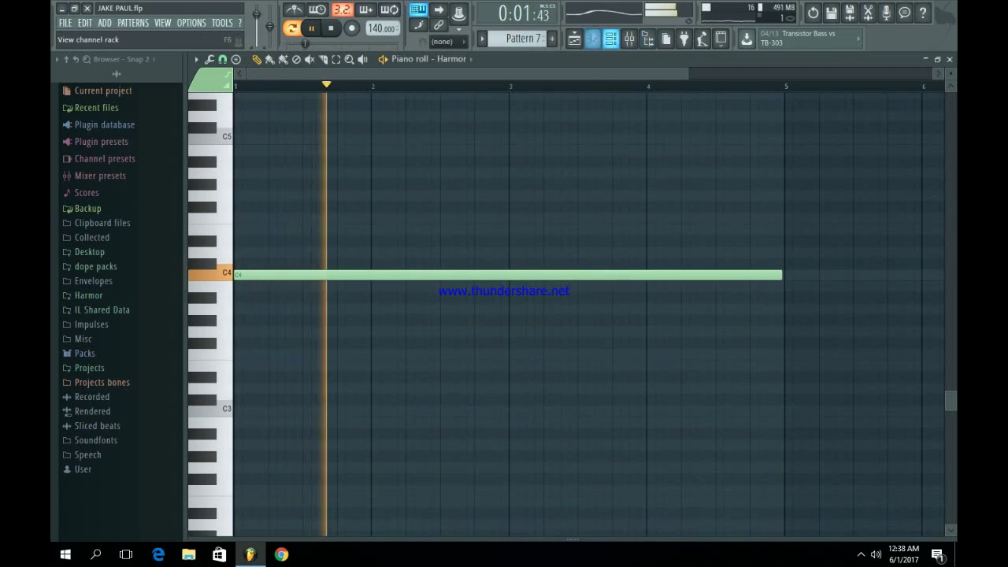
Check the Harmor channel's miscellaneous settings from the channel rack, close them and stop Pattern 7's playback.
key(F6)
click(324, 289)
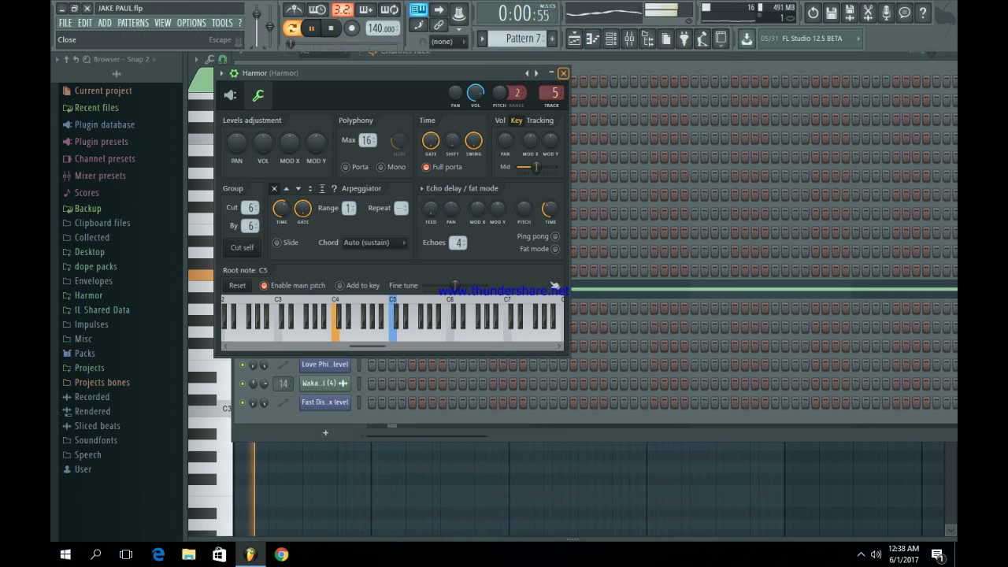
click(563, 72)
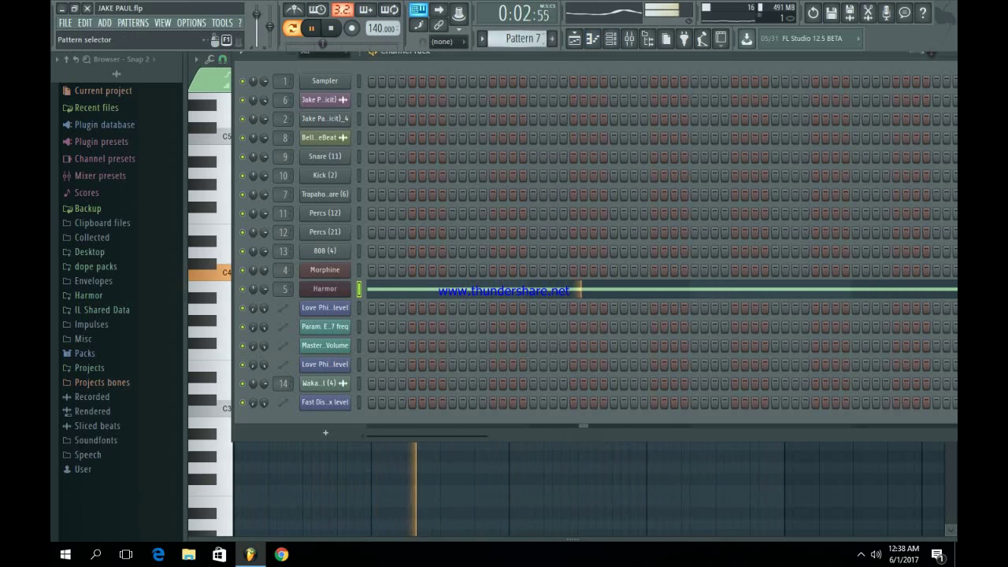
key(space)
Select Pattern 8 and inspect the Trapaholic Snare (6) Band 7 freq automation clip's settings in the playlist.
click(553, 39)
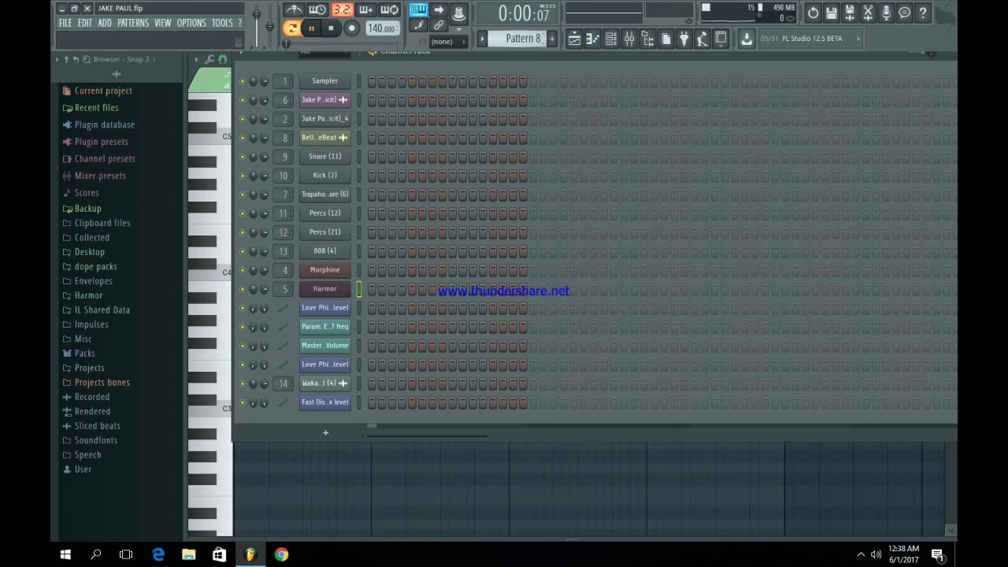
click(574, 38)
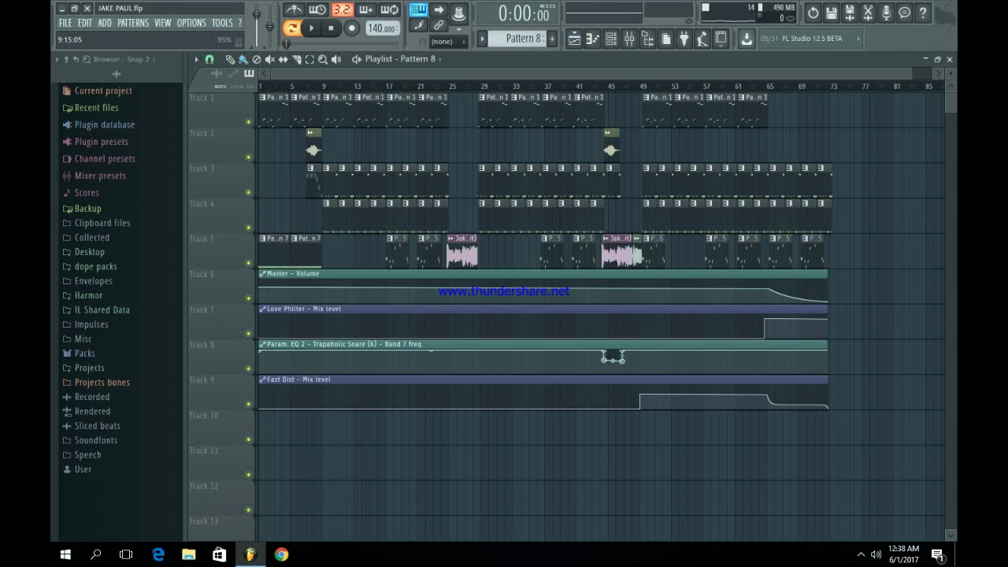
double_click(264, 346)
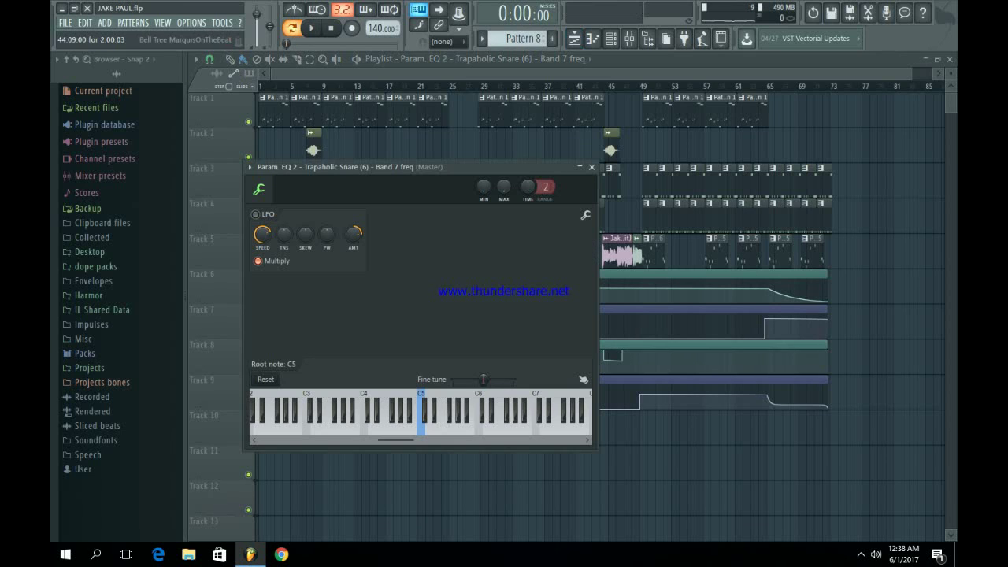
click(592, 167)
Inspect the Fruity Love Philter effect on the mixer's Master track.
click(629, 38)
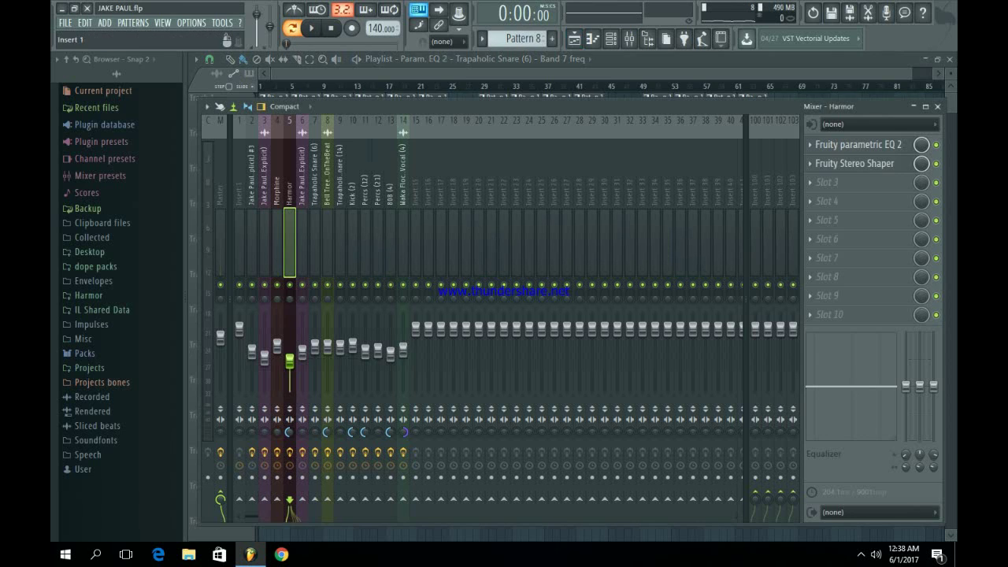
click(220, 237)
click(851, 163)
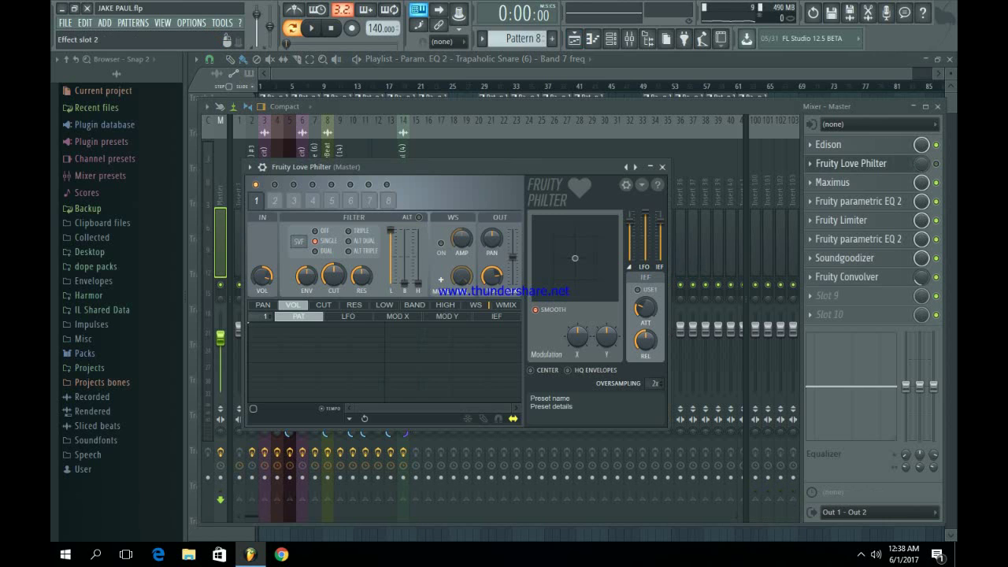
click(851, 163)
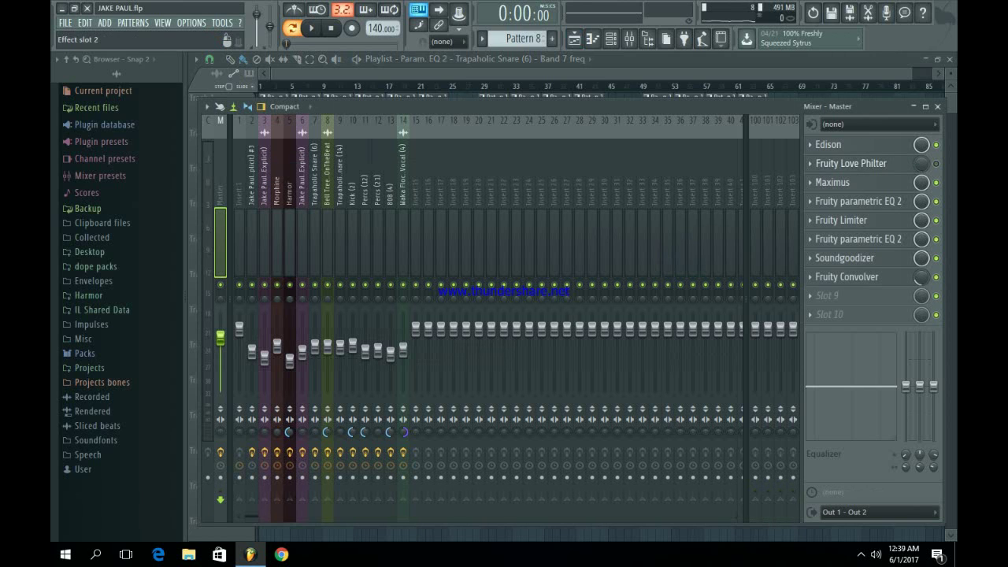
Play the song in the playlist and check the sample settings of the first Bell Tree clip on Track 2.
click(575, 38)
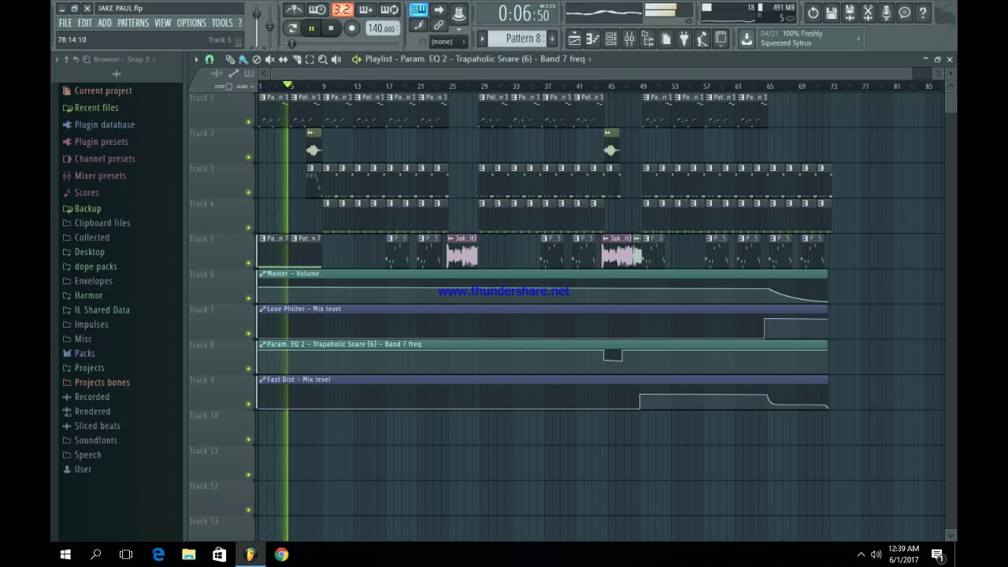
drag(910, 73, 718, 73)
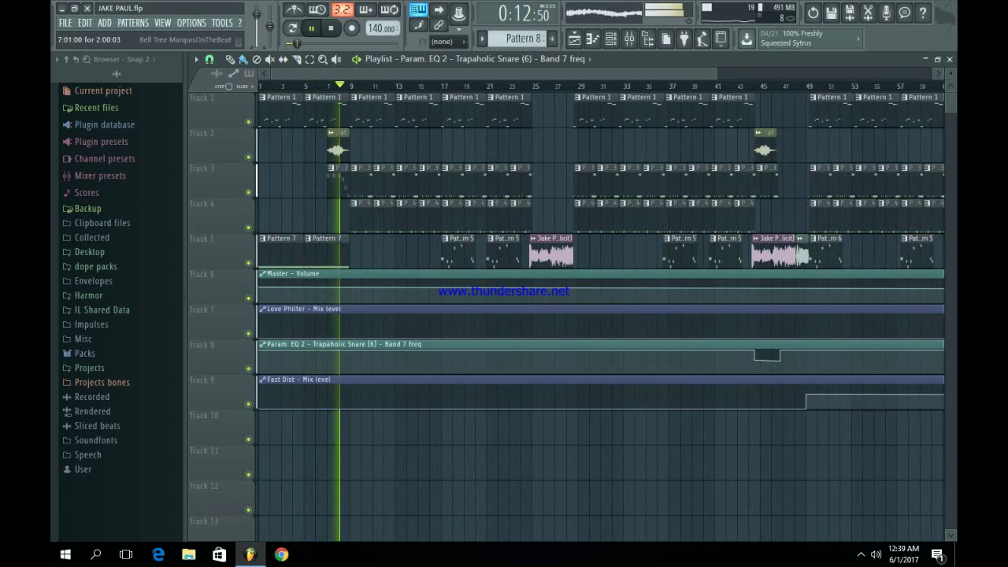
double_click(338, 147)
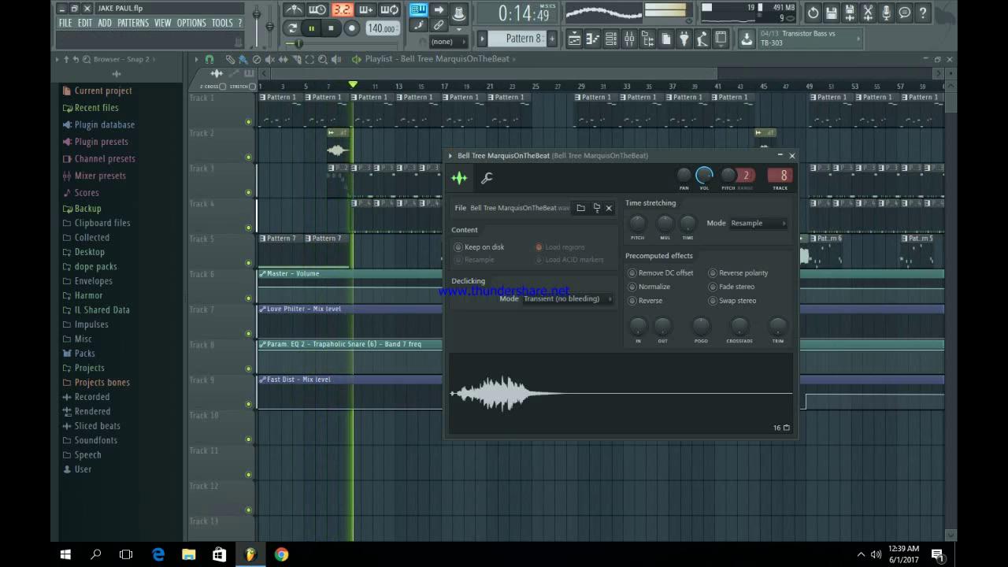
click(793, 156)
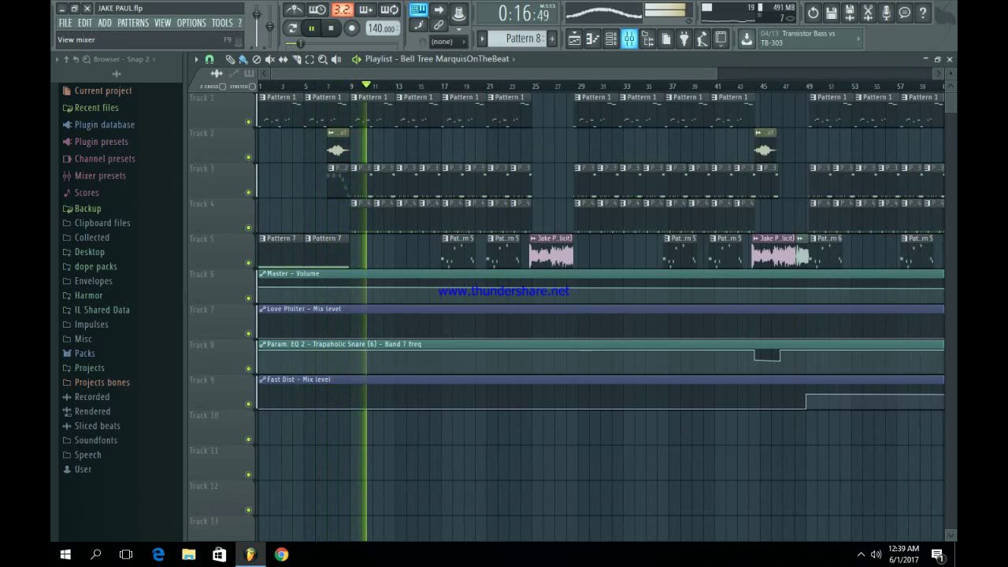
Review the effect chains on the Bell Tree and Master mixer tracks while the song plays.
click(629, 37)
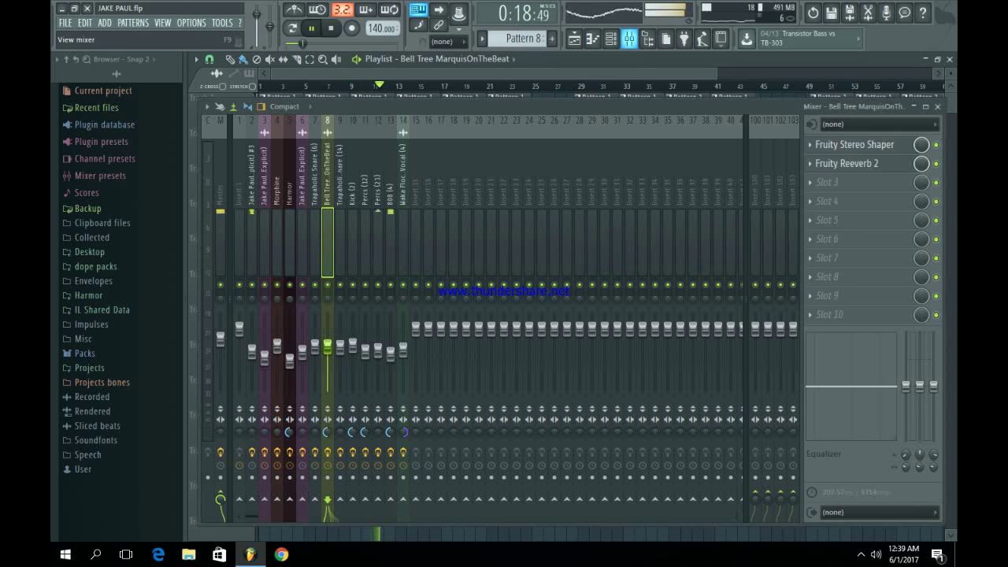
click(220, 237)
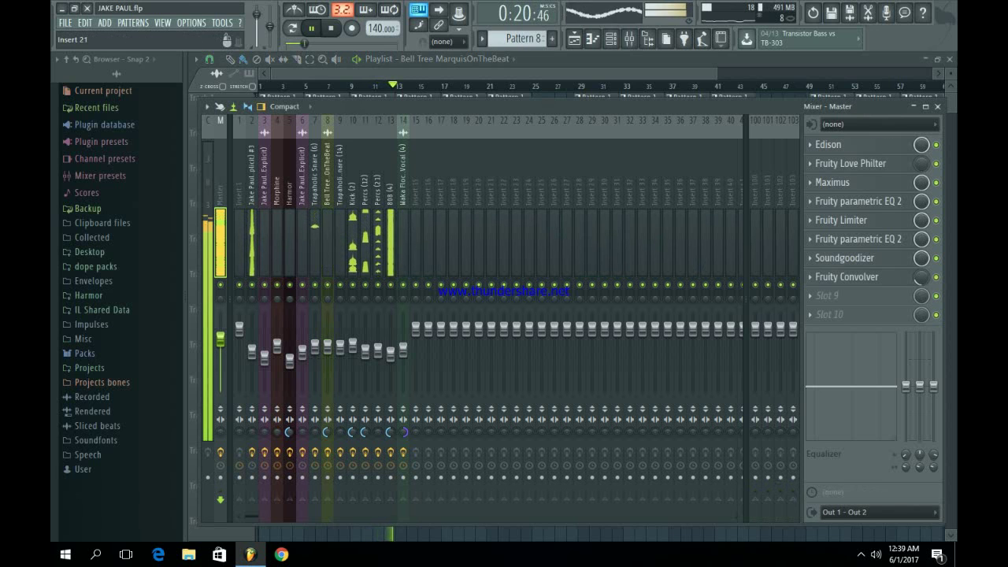
click(611, 39)
click(612, 39)
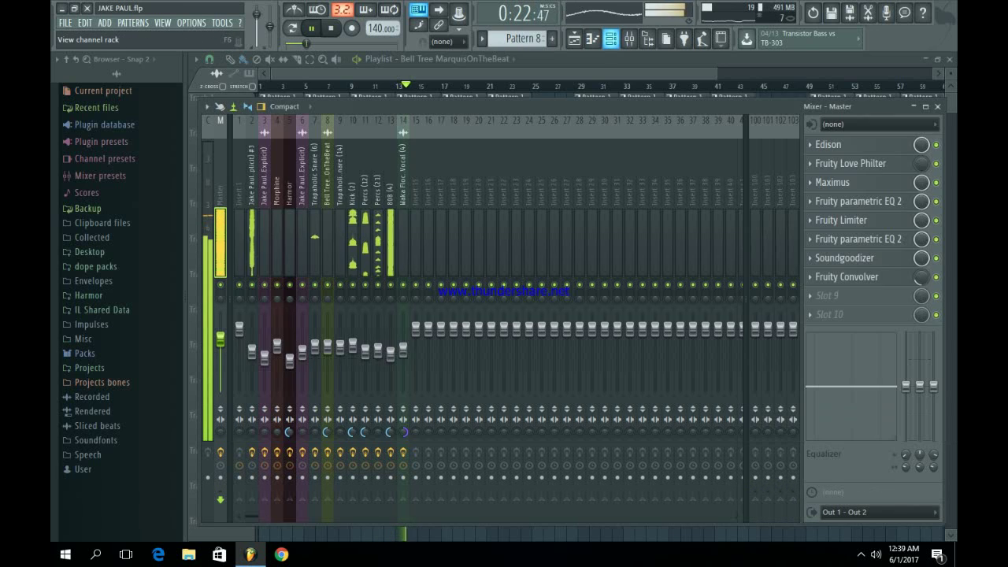
Examine the full playlist arrangement and its automation clips from start to end while the song plays.
click(575, 38)
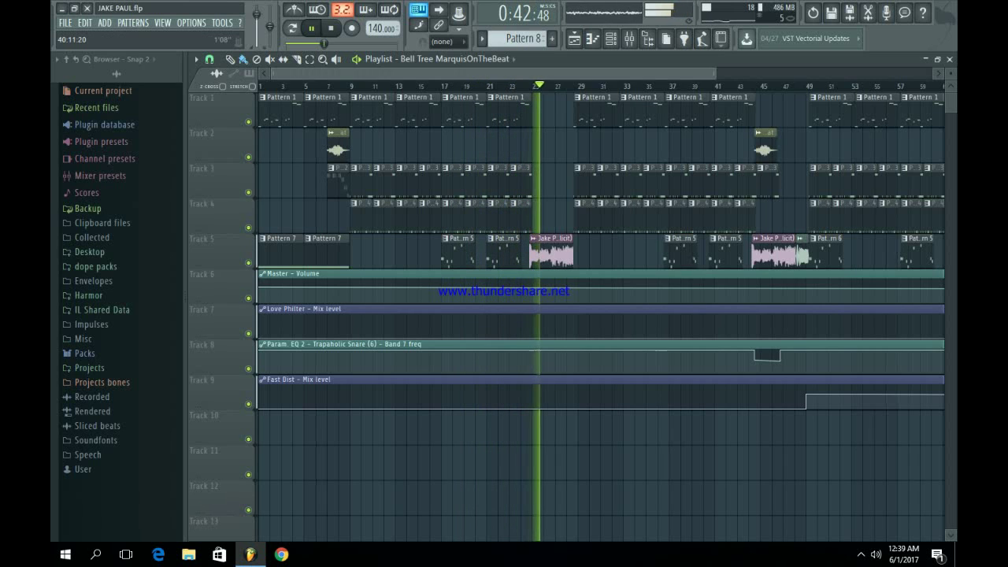
drag(715, 73, 487, 73)
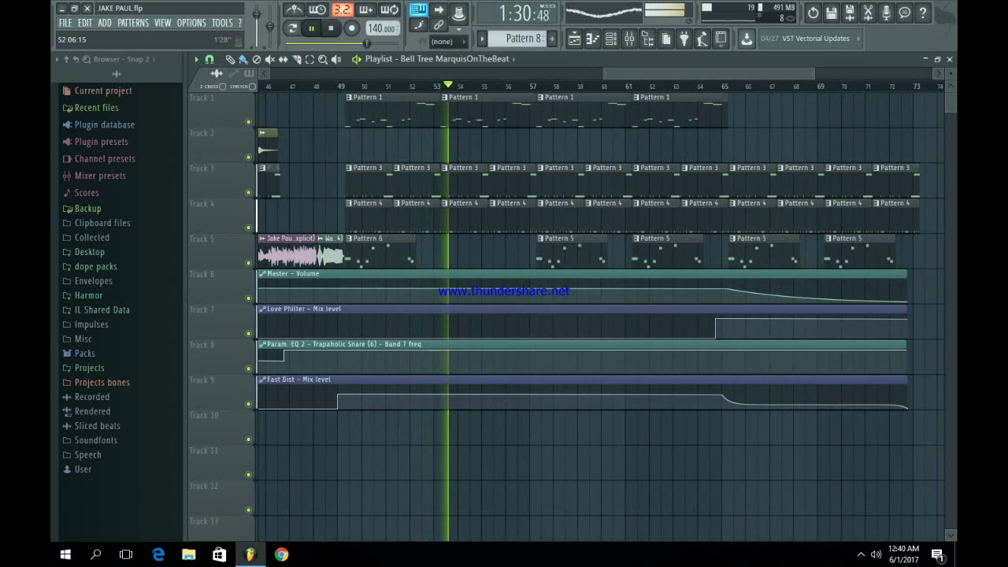
drag(604, 73, 273, 74)
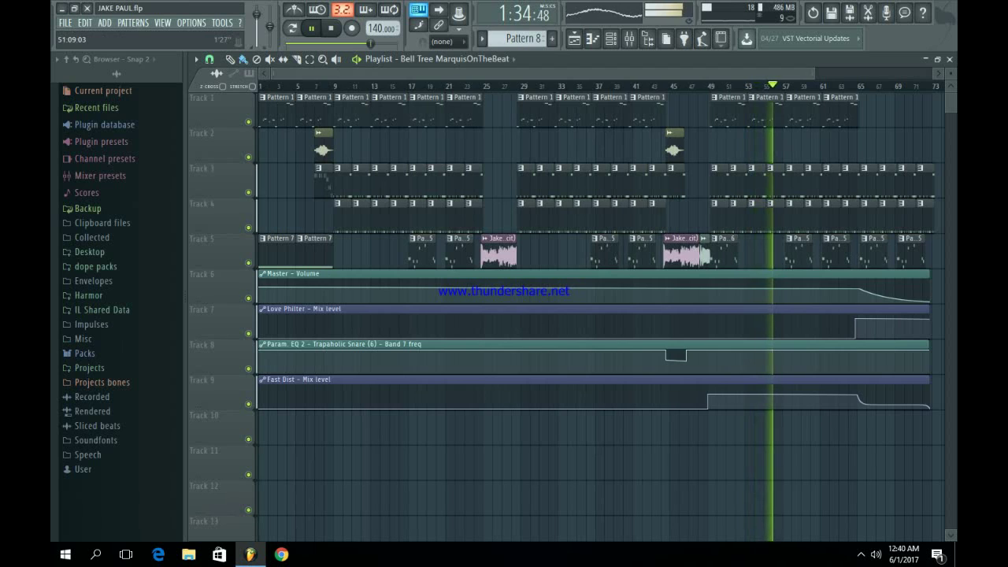
drag(813, 73, 853, 73)
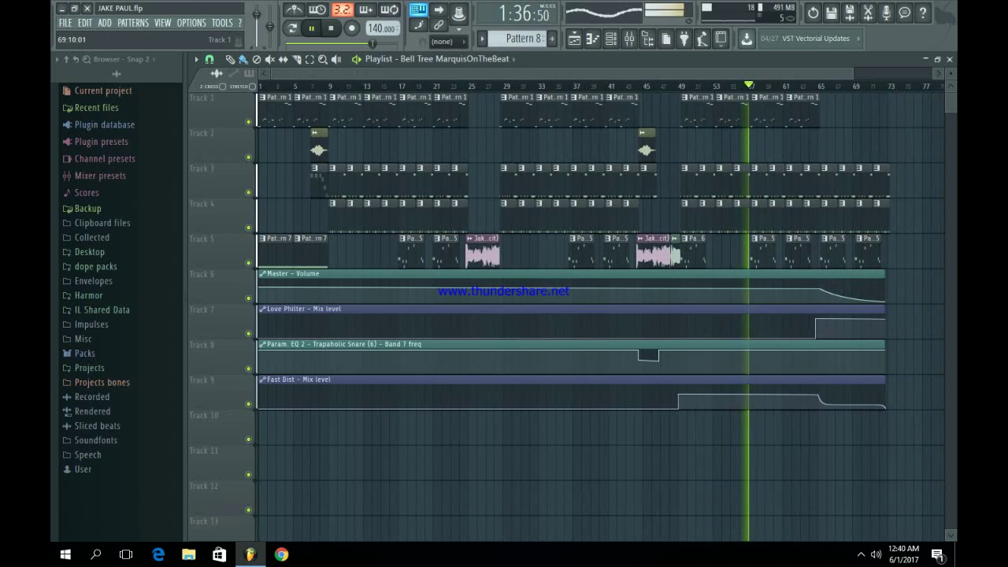